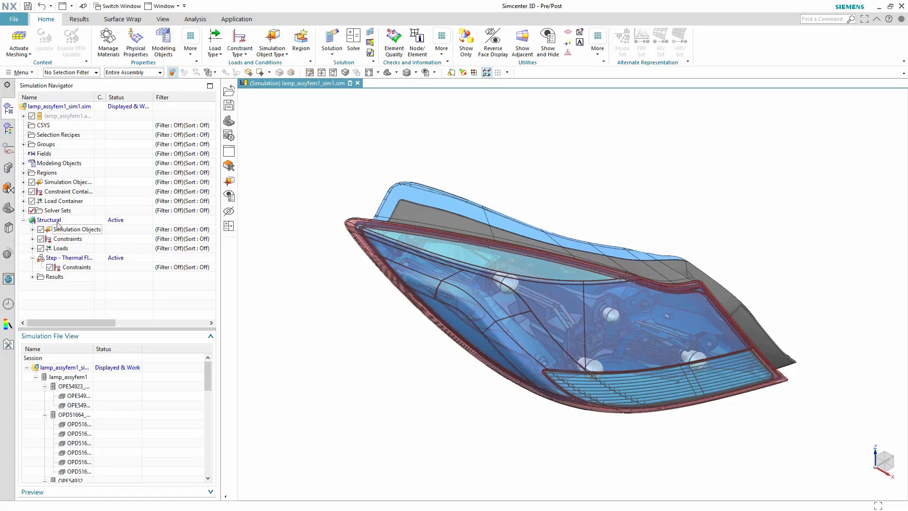
Review the Structural solution's control settings and Temperature output request, leaving them unchanged
right_click(56, 220)
left_click(74, 226)
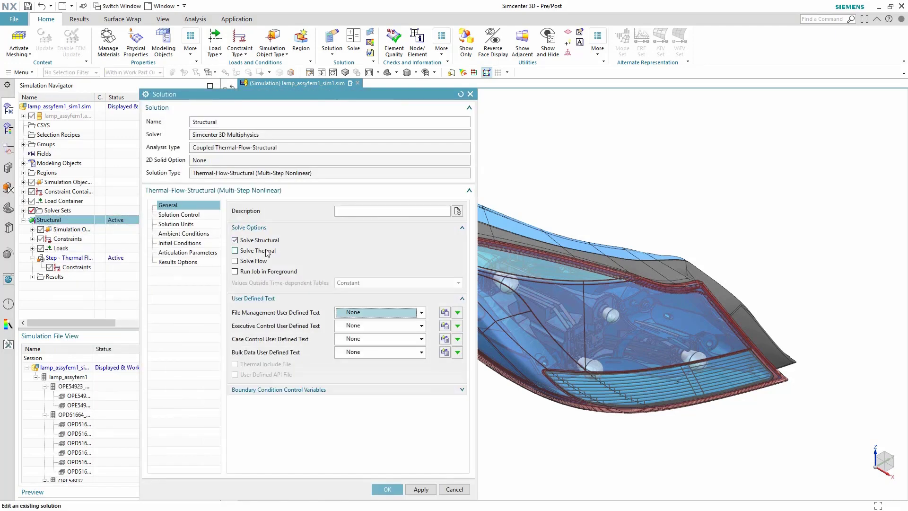
left_click(196, 216)
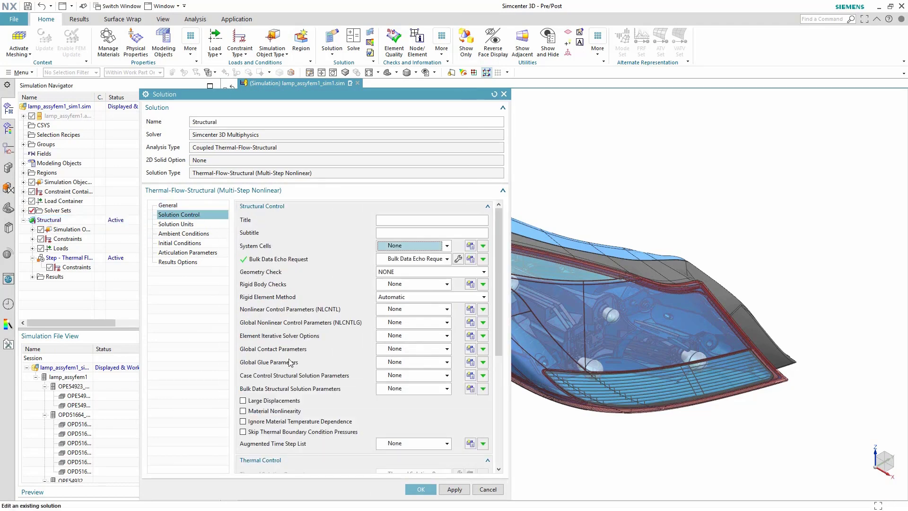
scroll(291, 434, "down", 5)
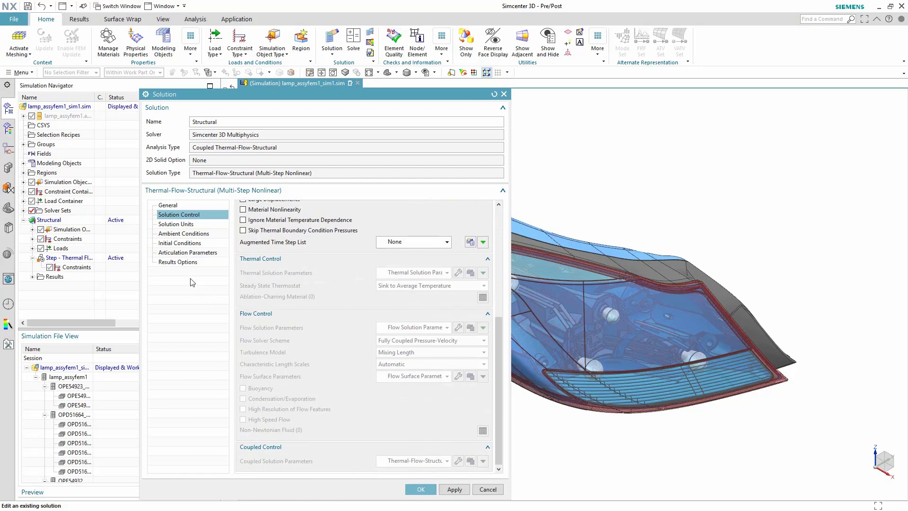
left_click(188, 263)
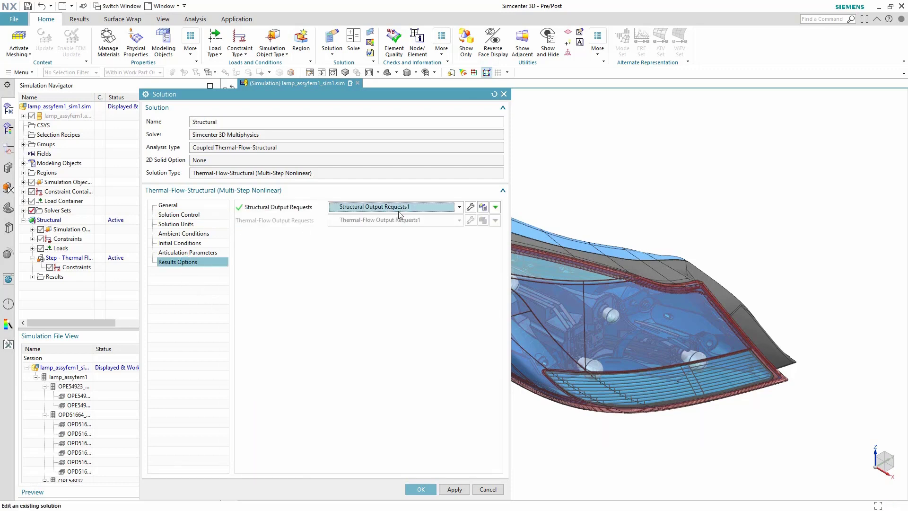
middle_click(473, 209)
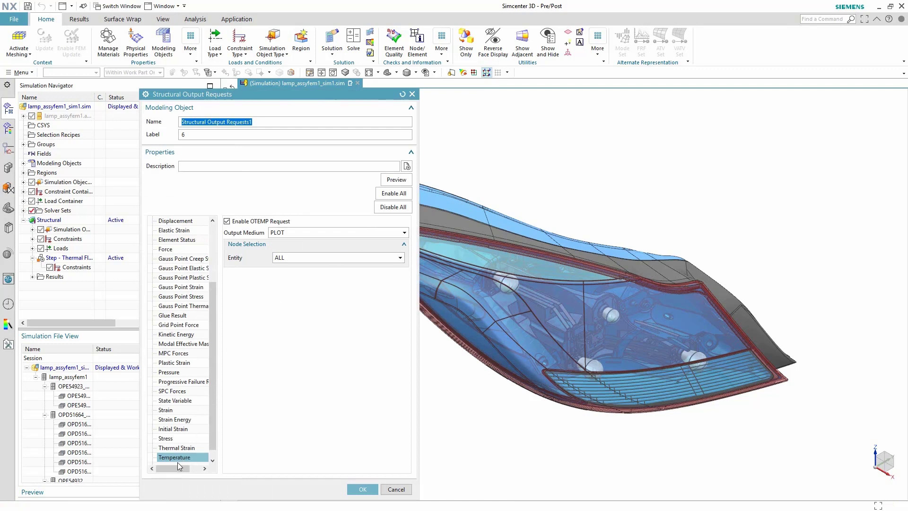
left_click(179, 463)
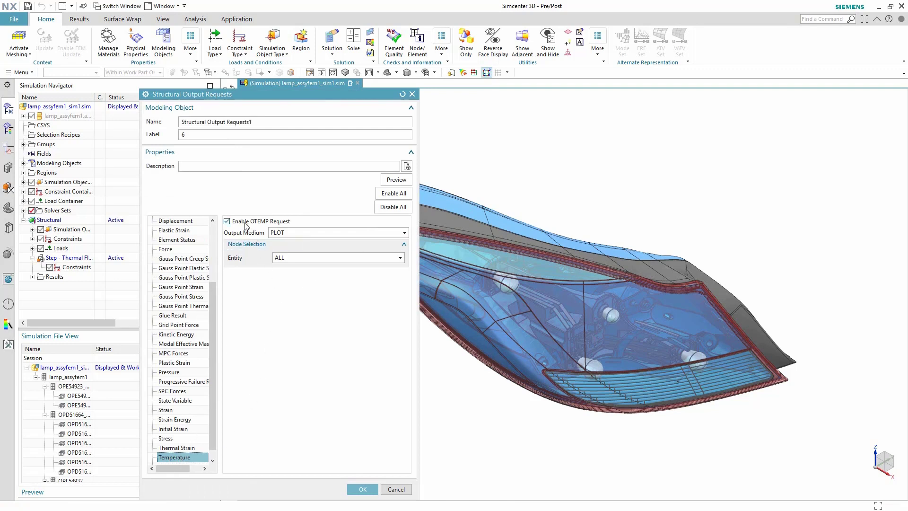
left_click(351, 490)
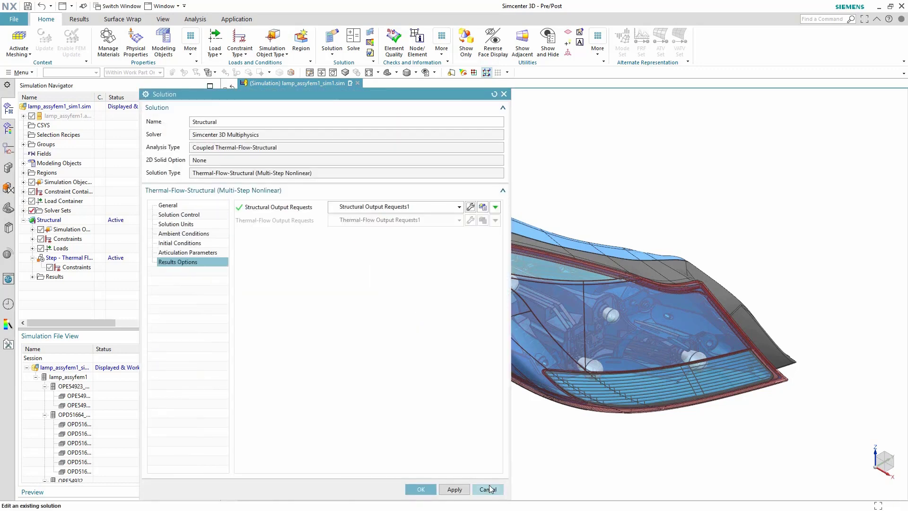
left_click(489, 489)
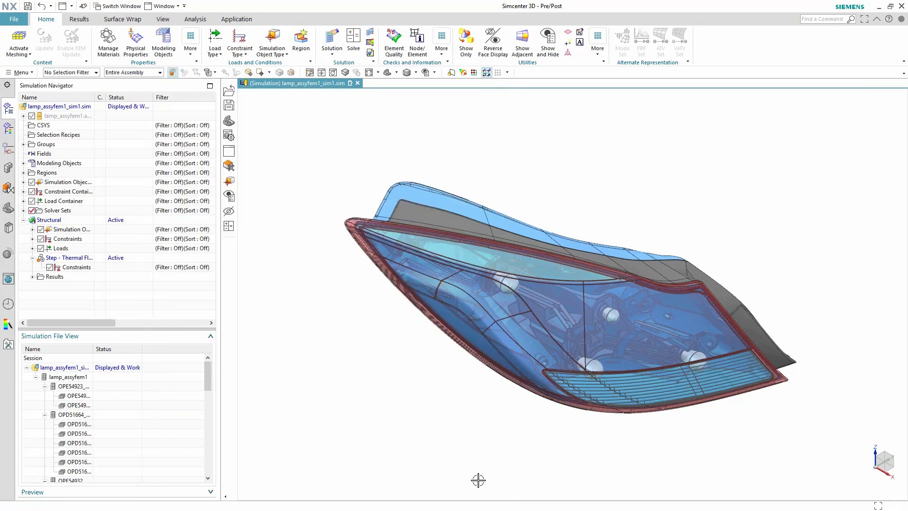
Inspect the Structural surface gluing faces and the Fixed(1) and Fixed(2) constraints on the lamp
left_click(32, 230)
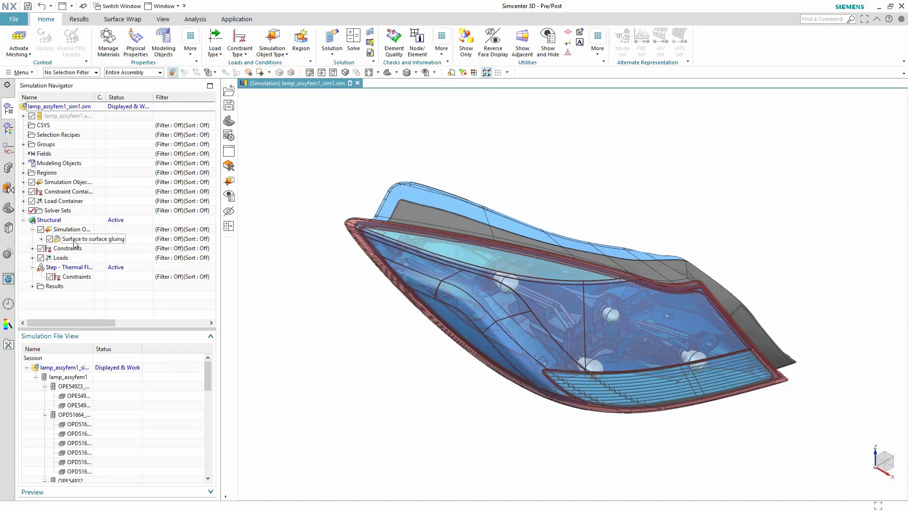
left_click(42, 239)
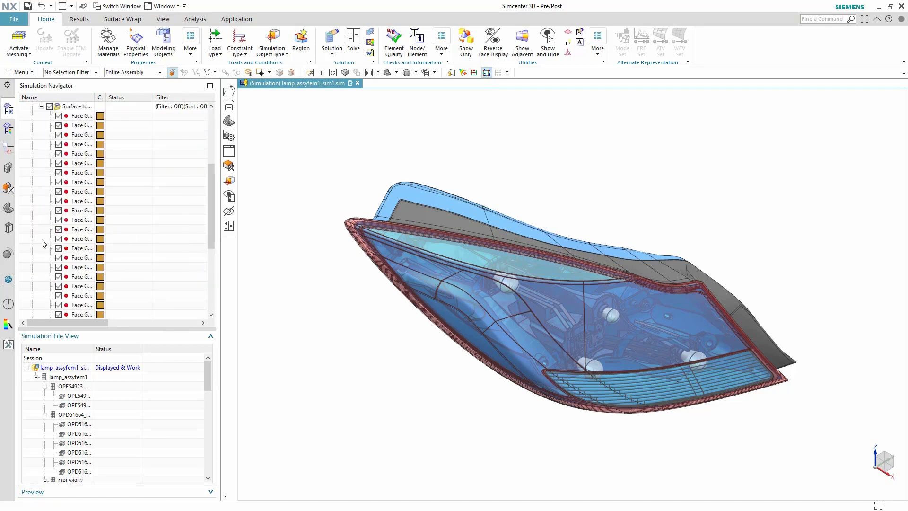
left_click(41, 107)
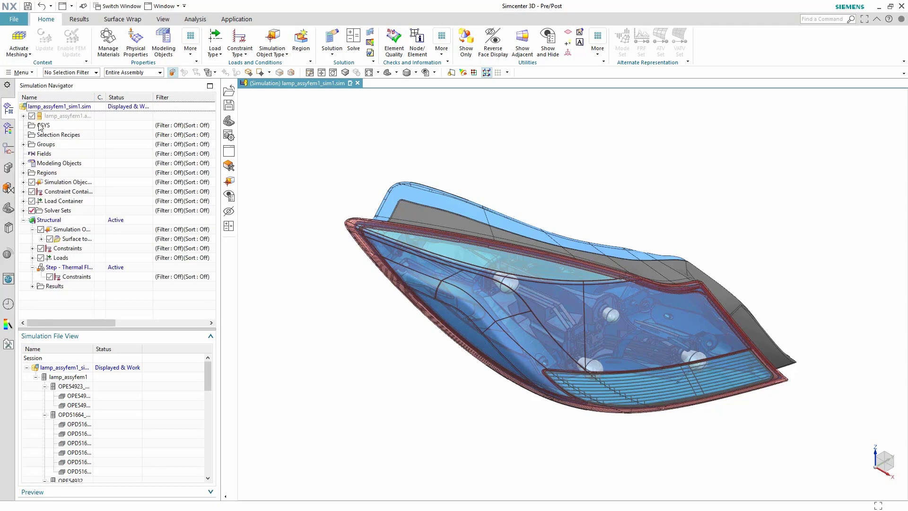
left_click(32, 249)
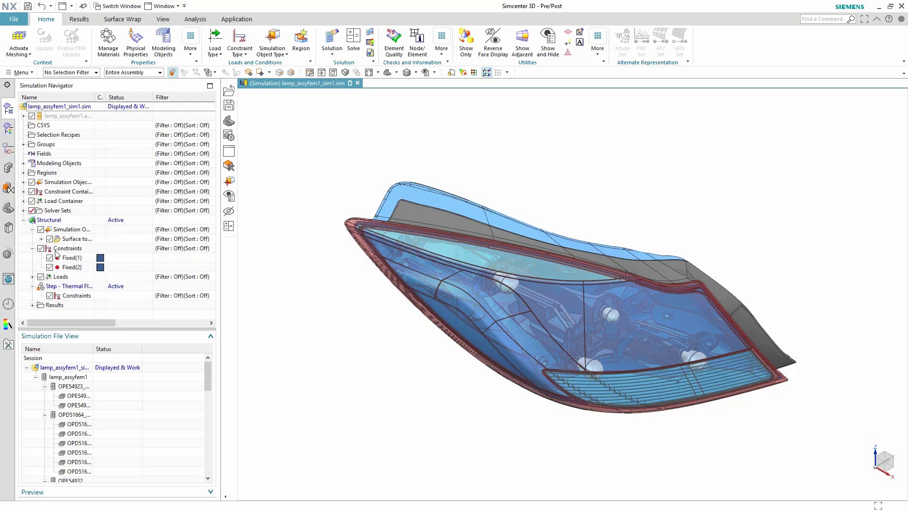
left_click(70, 259)
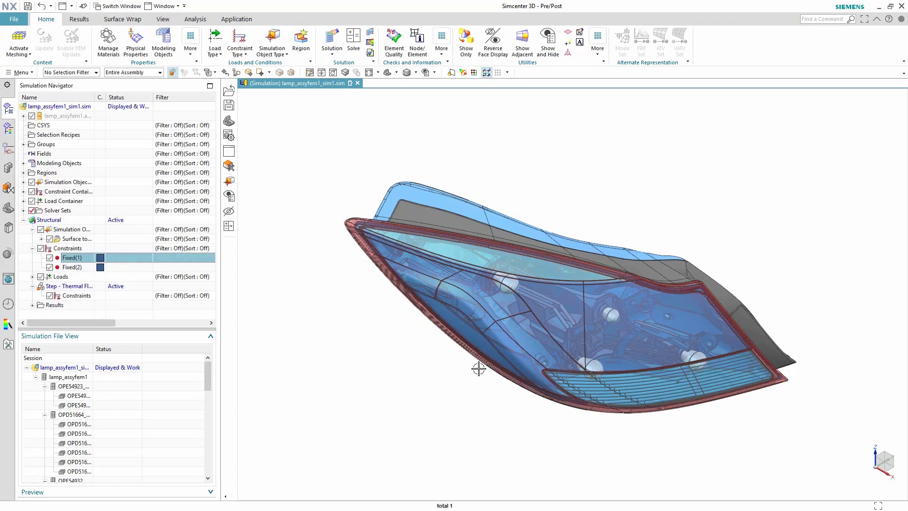
mouse_move(477, 367)
middle_mouse_down()
mouse_move(360, 354)
mouse_move(354, 334)
middle_mouse_up()
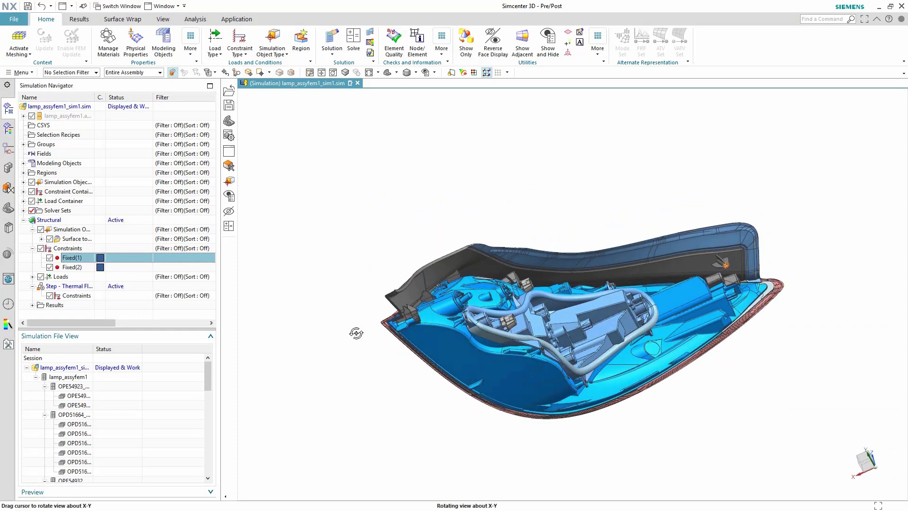
left_click(87, 268)
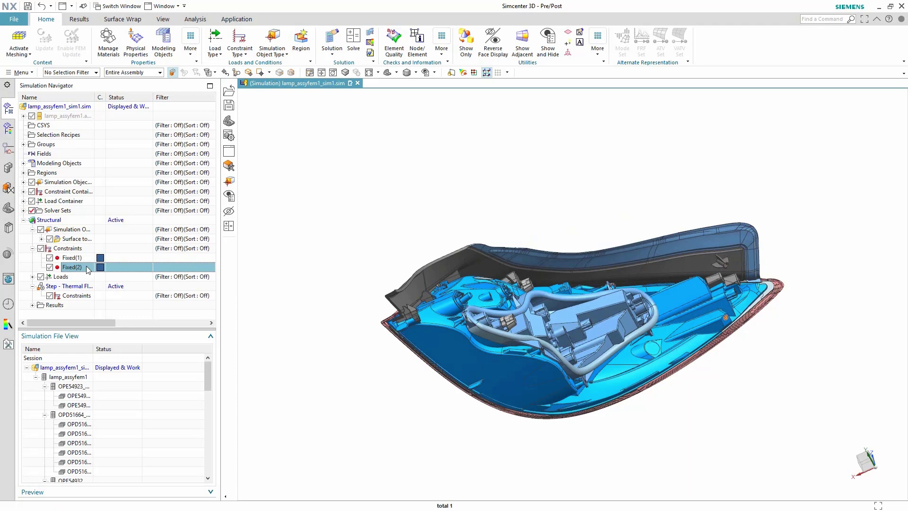
Review the Force(1) load of 100 N on five objects and keep it unchanged
left_click(32, 278)
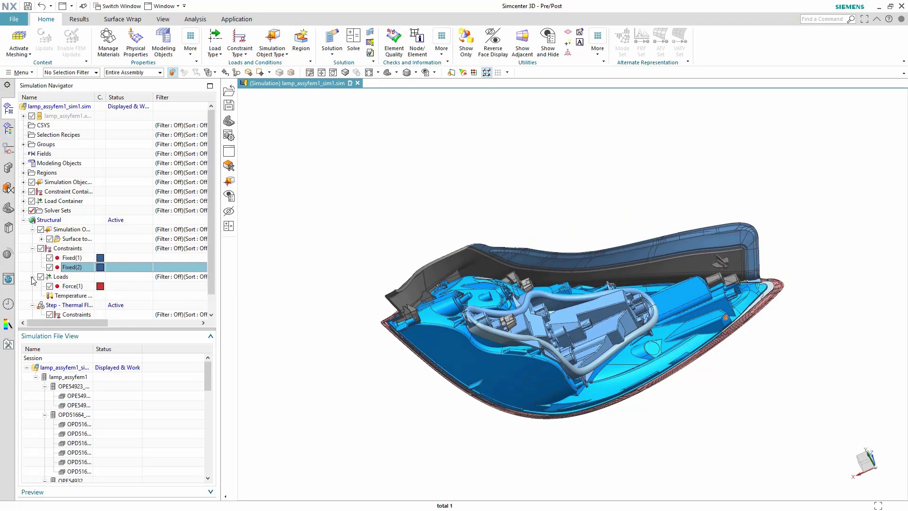
left_click(73, 287)
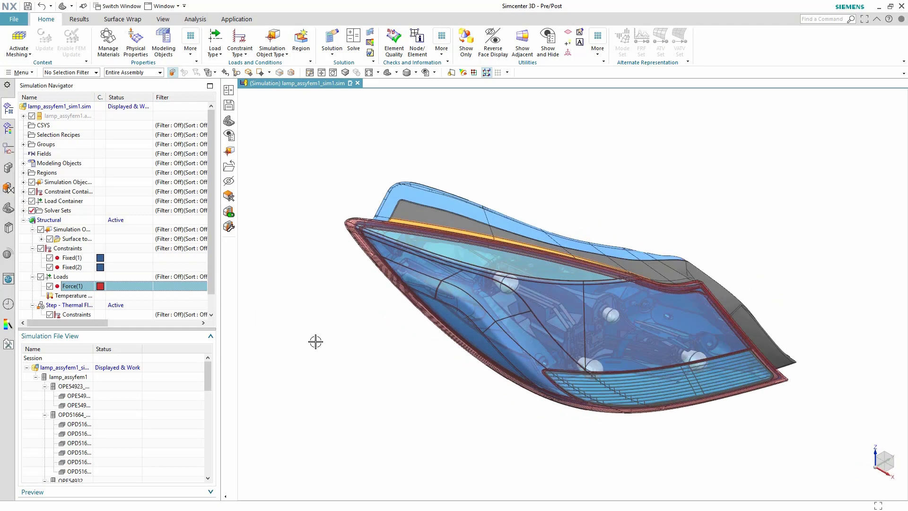
middle_click_drag(314, 340, 318, 383)
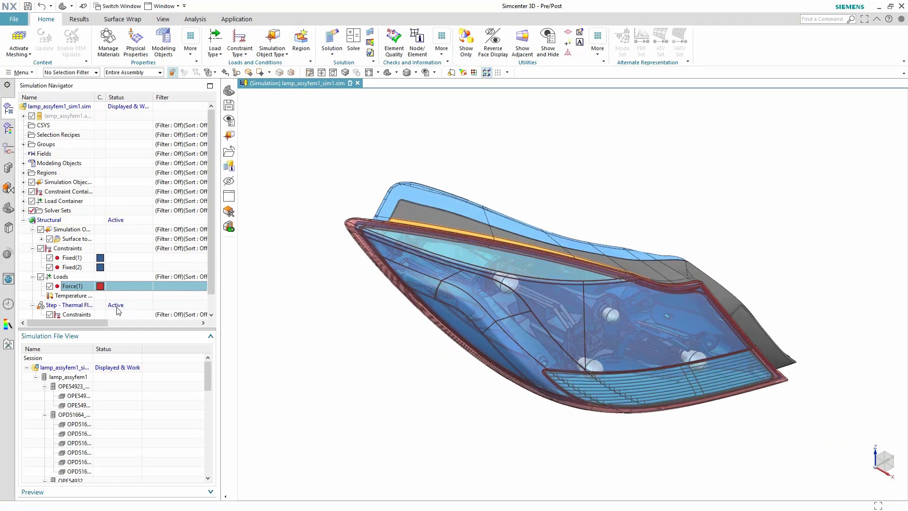
double_click(76, 286)
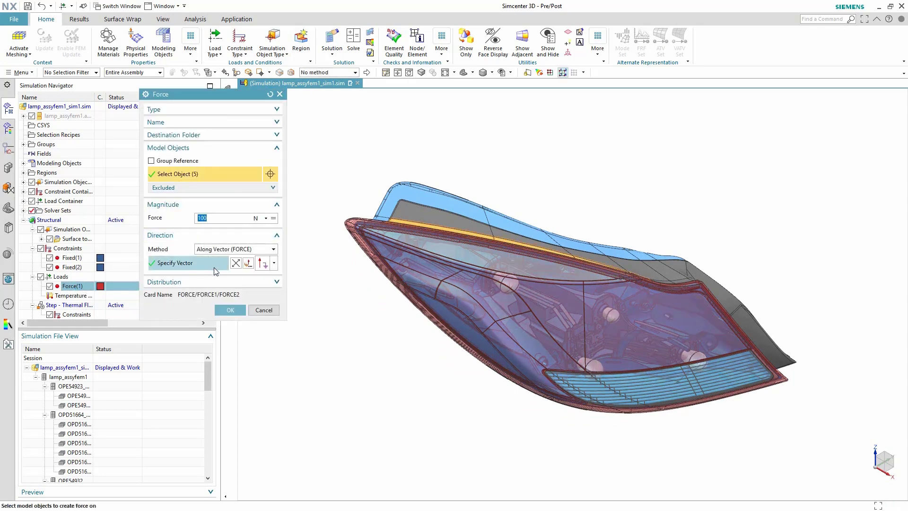
left_click(230, 311)
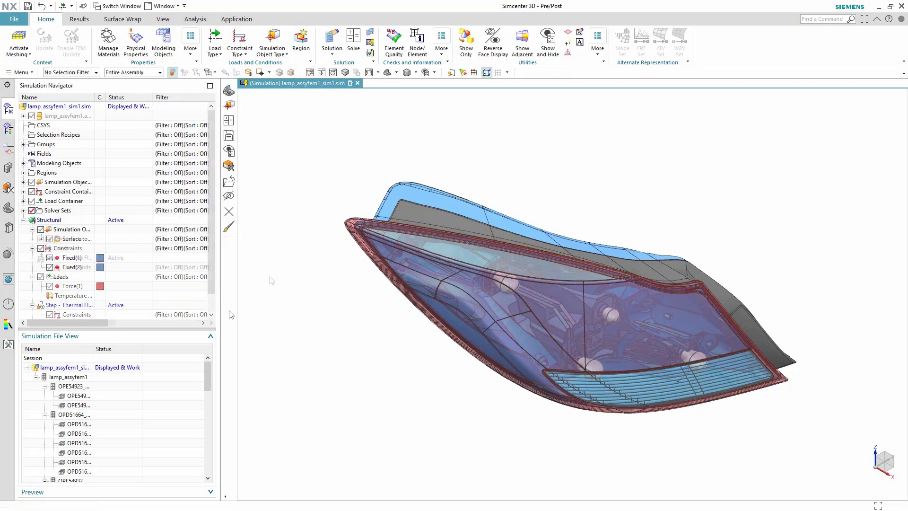
Clone the Structural solution, rename the copy 'Thermal', and switch it from structural to thermal solving
right_click(52, 223)
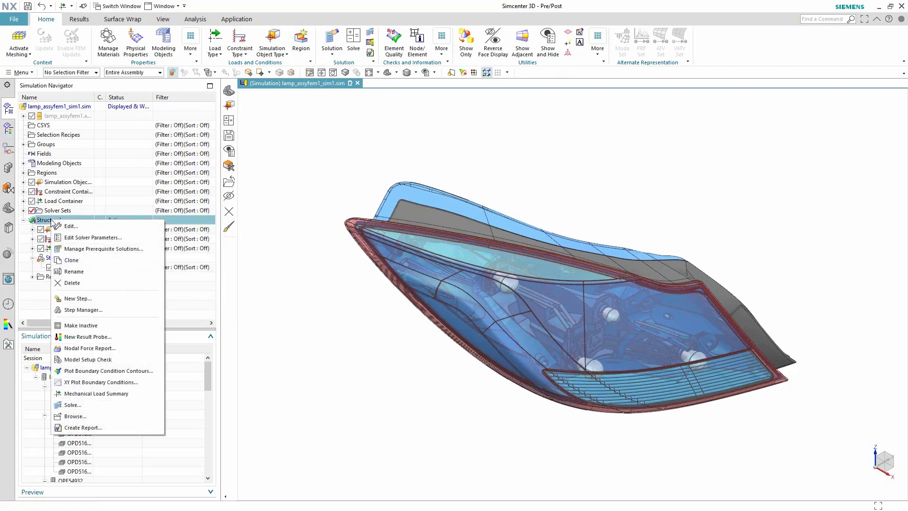
left_click(78, 260)
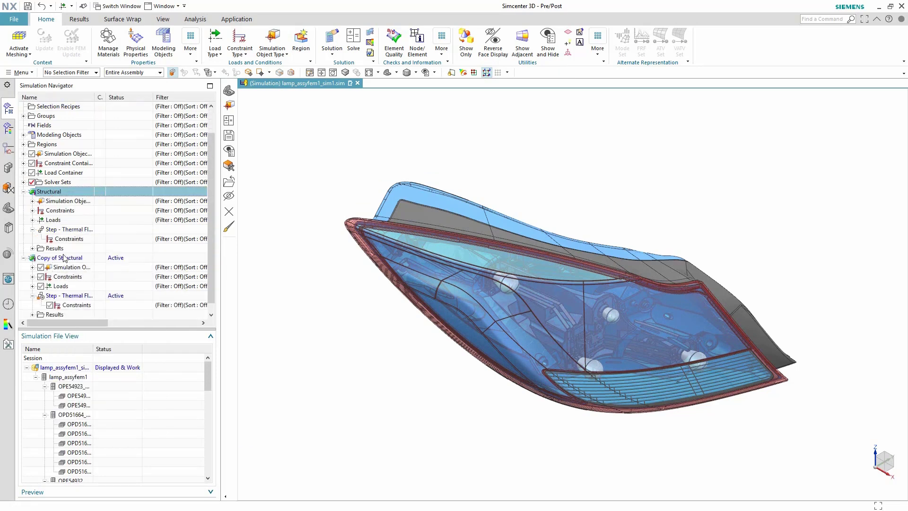
right_click(68, 259)
left_click(70, 261)
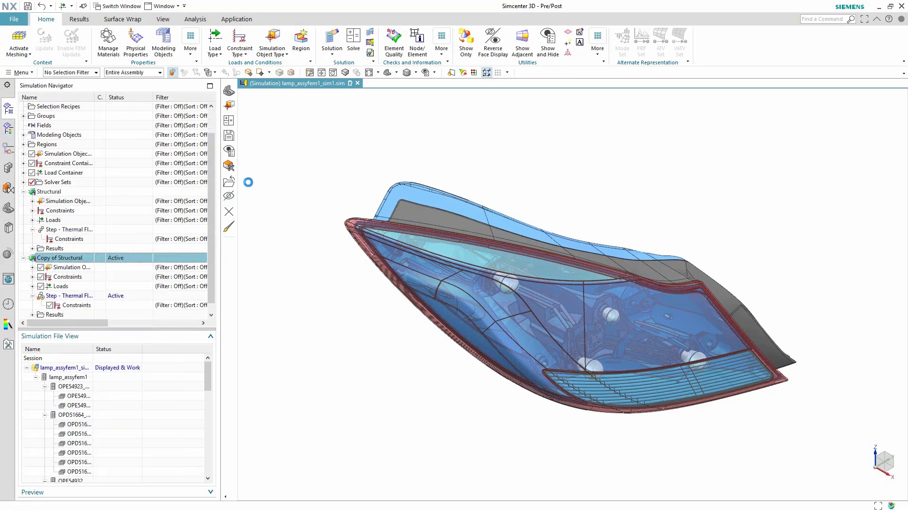
left_click_drag(264, 125, 168, 126)
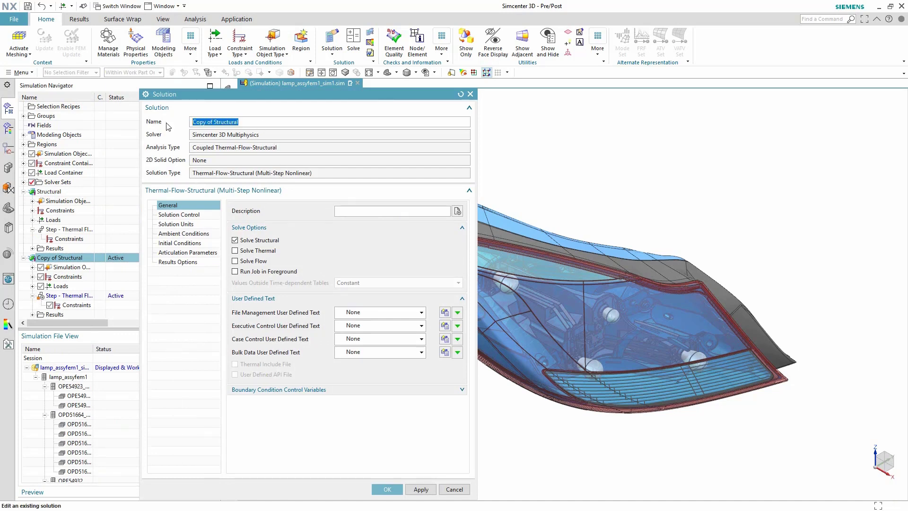
type("Thermal")
left_click(254, 242)
left_click(253, 251)
Review the Thermal solution's control settings and thermal-flow output requests, then accept the solution
left_click(194, 215)
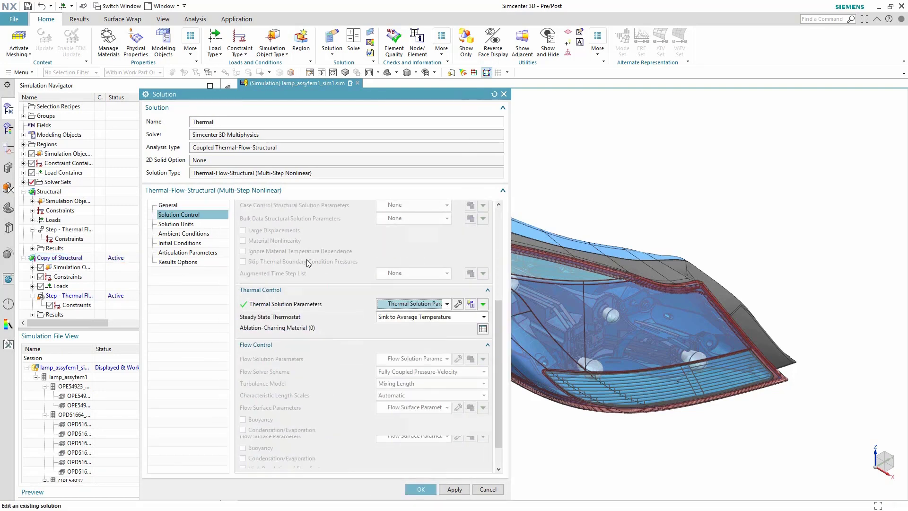
scroll(306, 259, "down", 1)
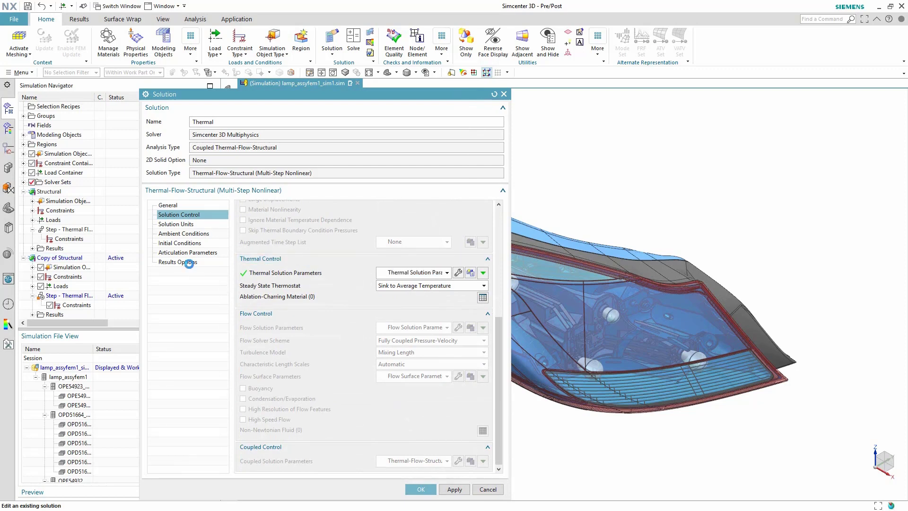
left_click(189, 262)
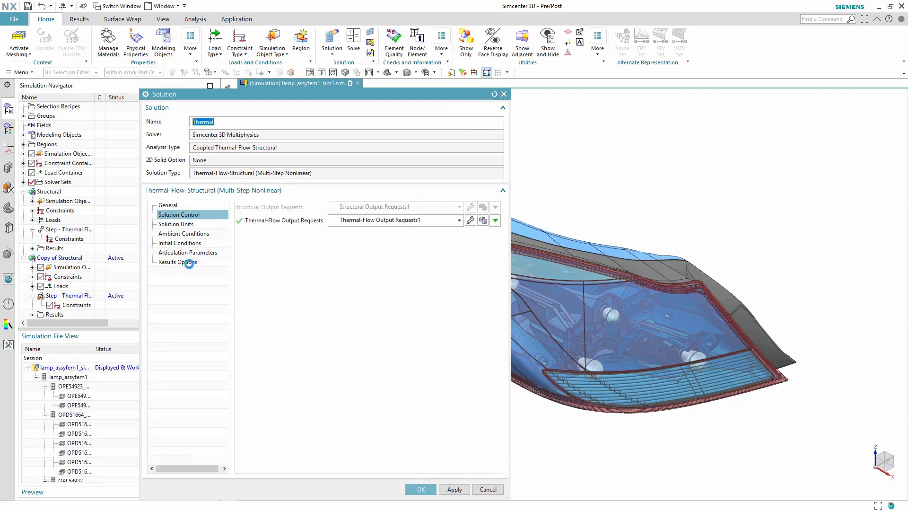
left_click(470, 221)
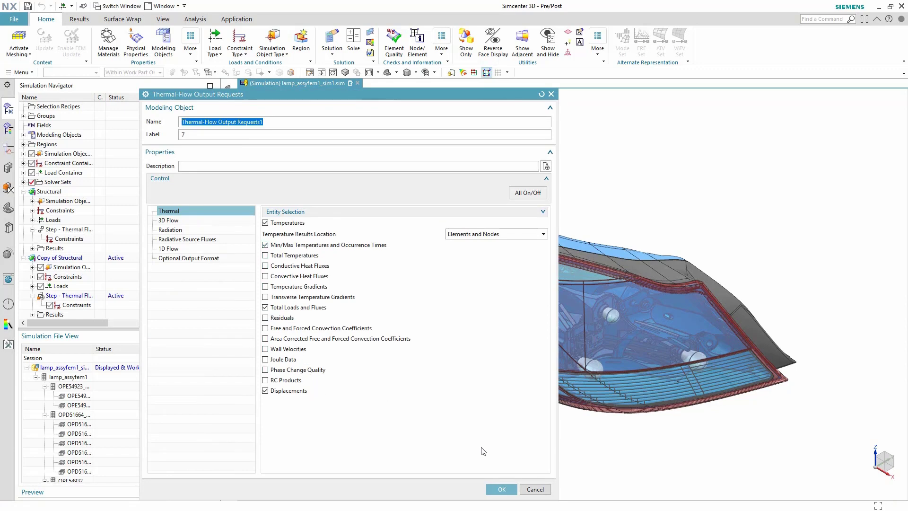
left_click(502, 489)
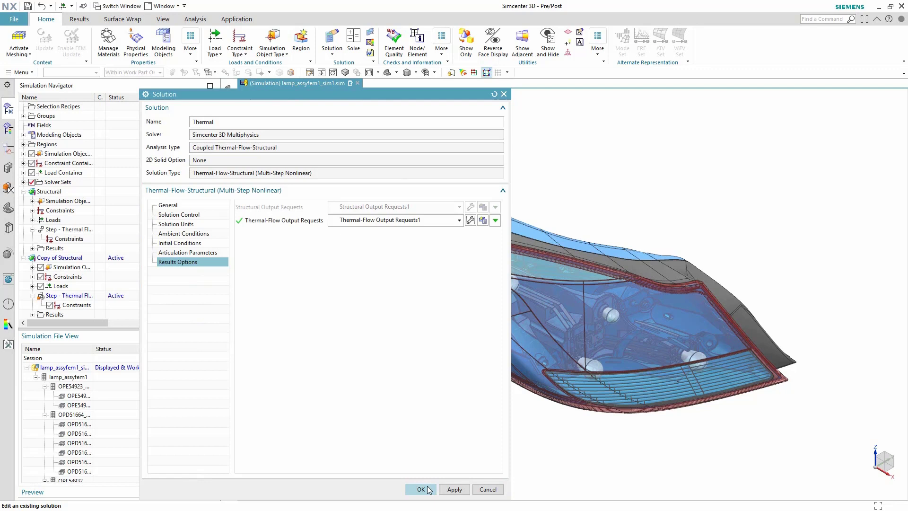
left_click(428, 490)
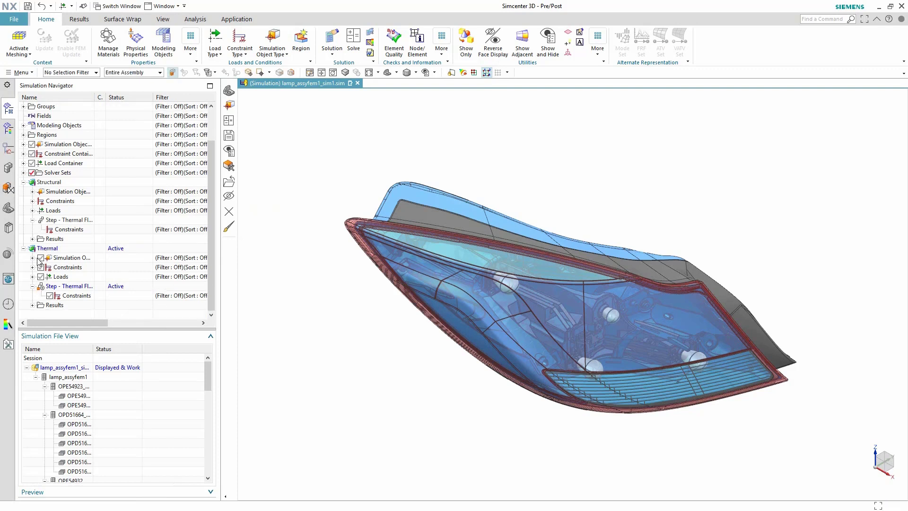
Confirm the Thermal surface-to-surface gluing with thermal coupling at 1000 W/(m²·°C)
left_click(32, 258)
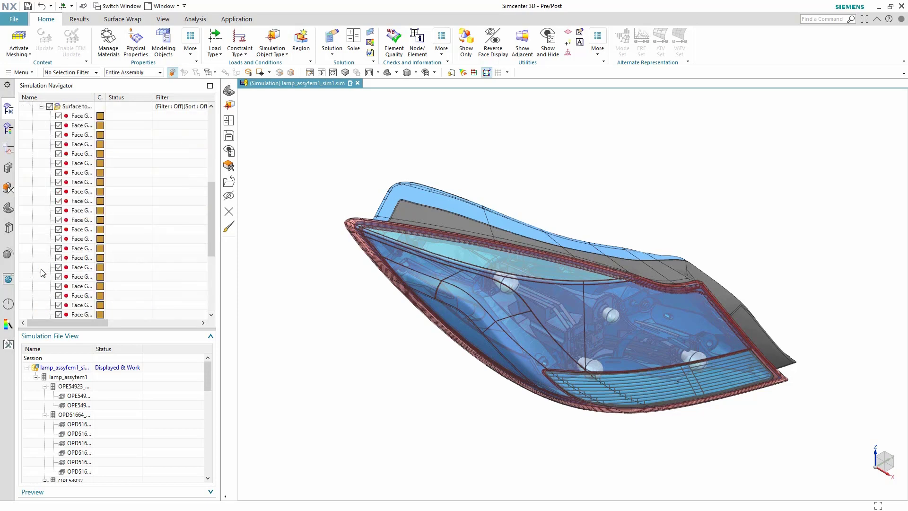
left_click(42, 267)
left_click(86, 162)
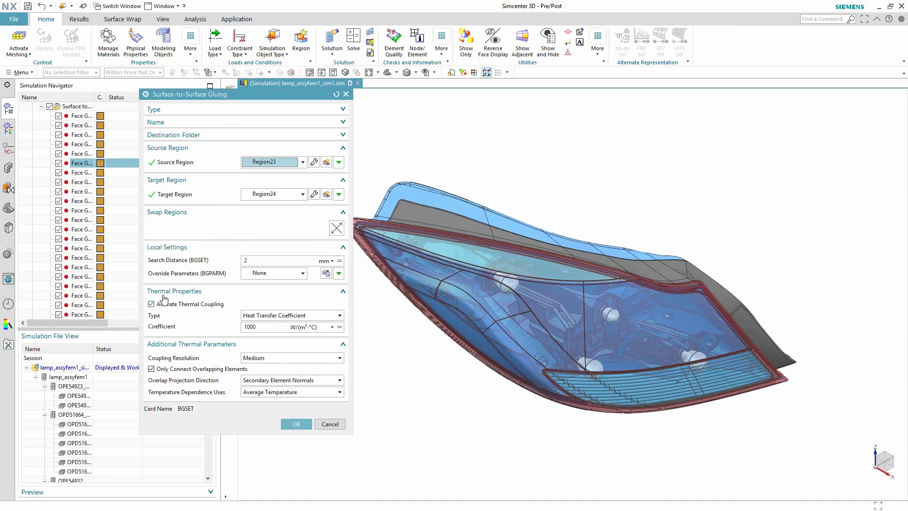
left_click(300, 424)
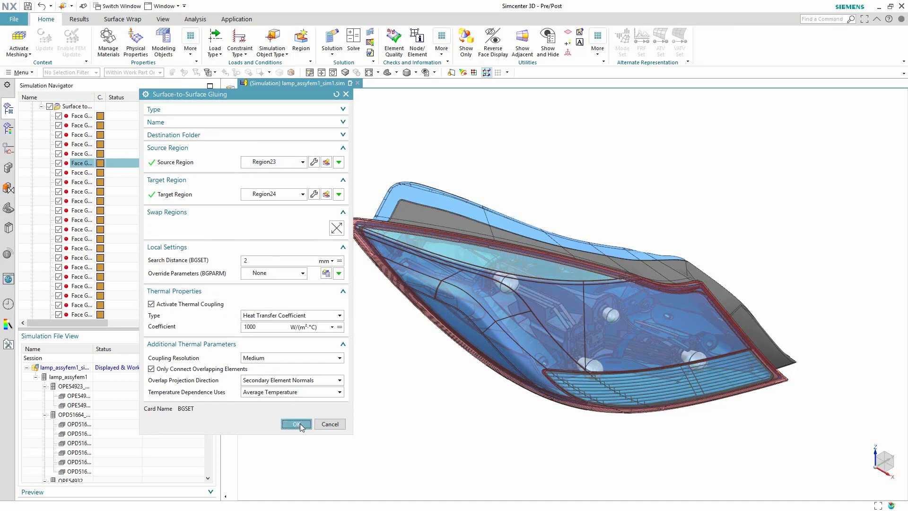
left_click(41, 106)
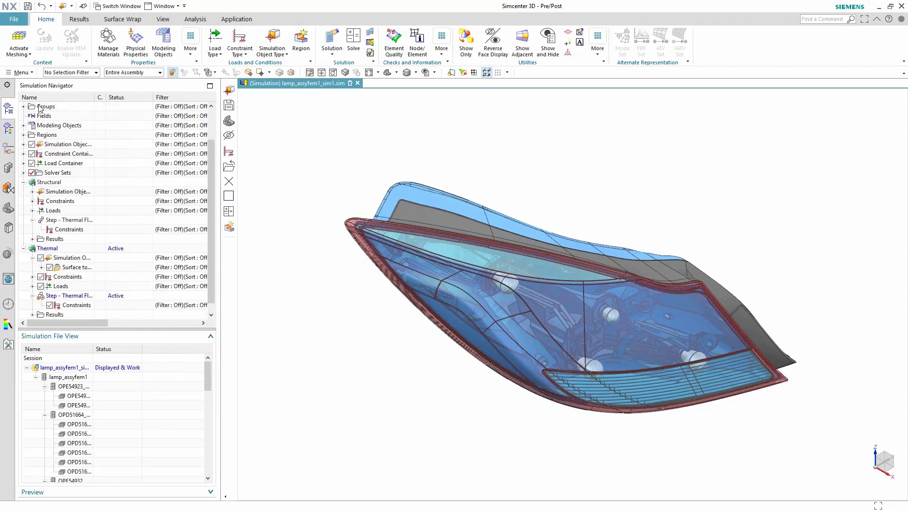
left_click(238, 58)
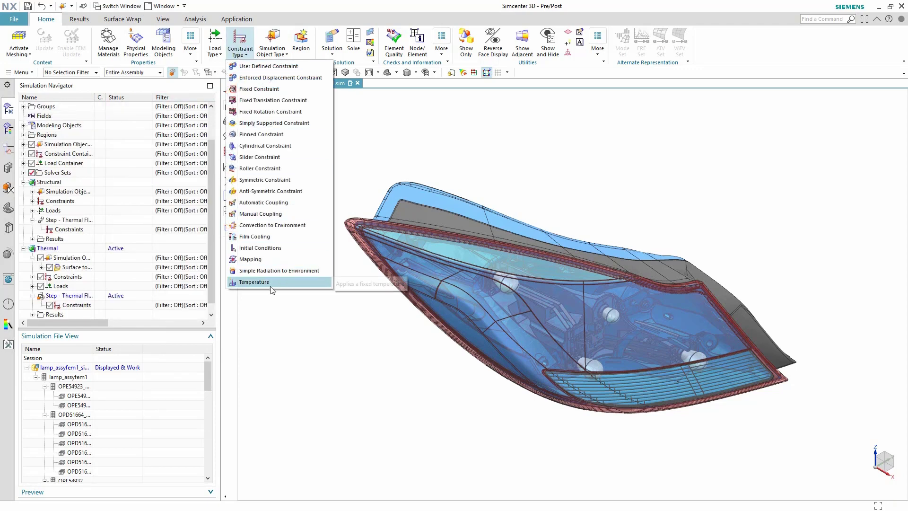
Add temperature constraints: 100 °C on the housing's top-left face and -100 °C on an inner back face
left_click(256, 282)
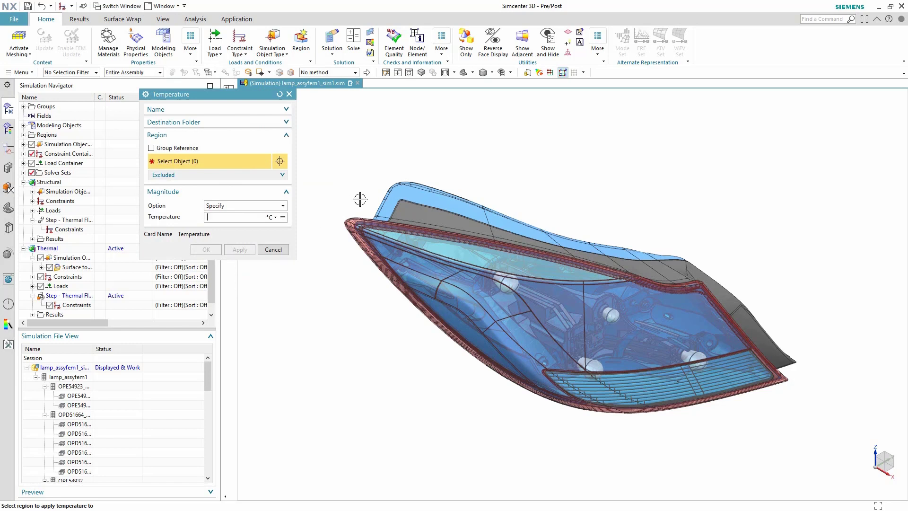
left_click(386, 185)
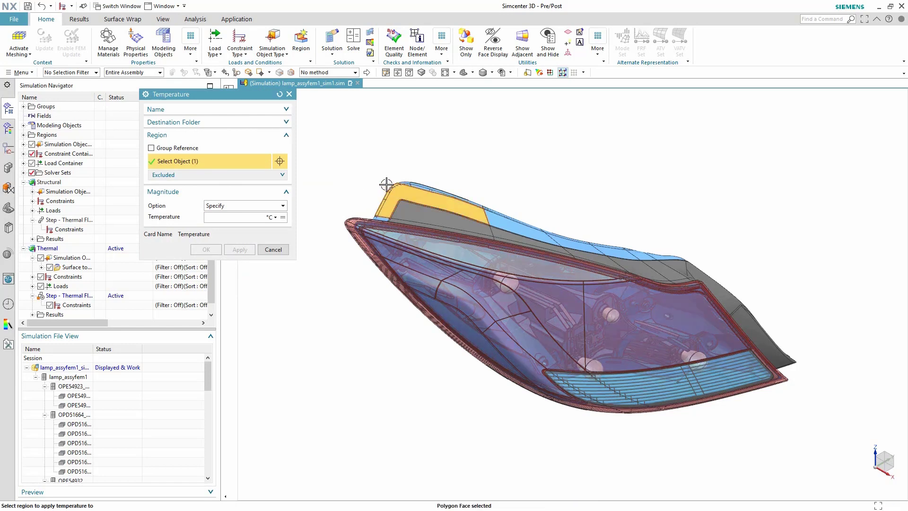
type("100")
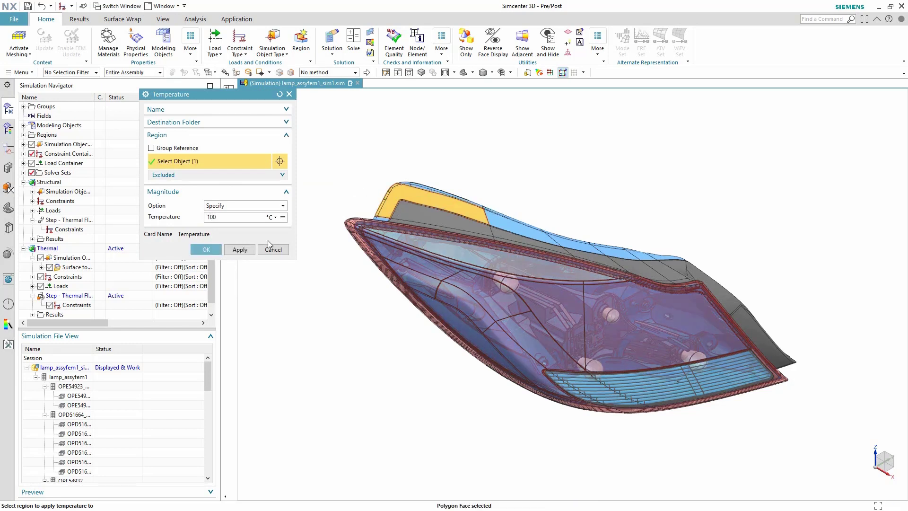
left_click(240, 249)
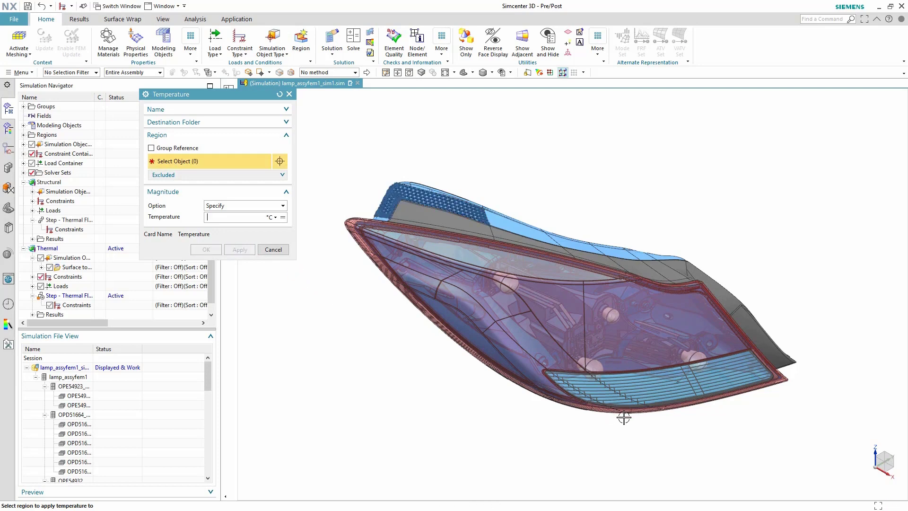
middle_click_drag(659, 398, 645, 331)
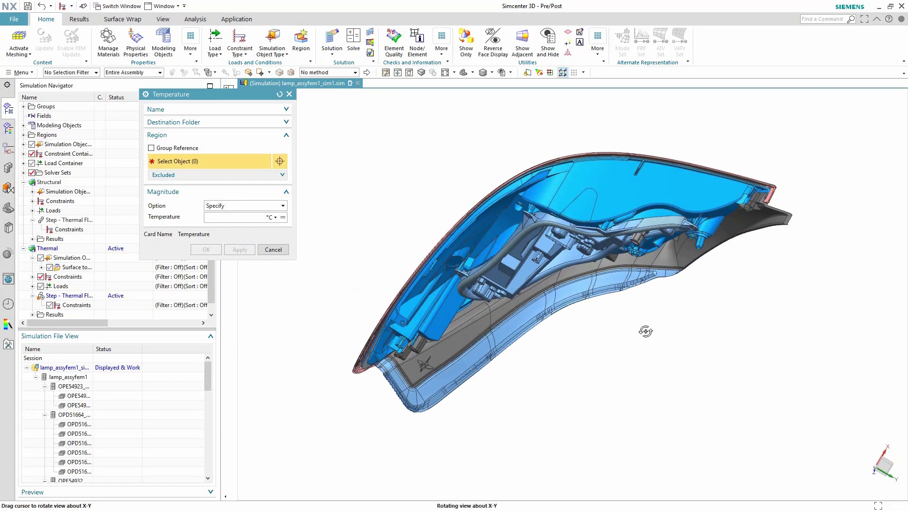
left_click(639, 193)
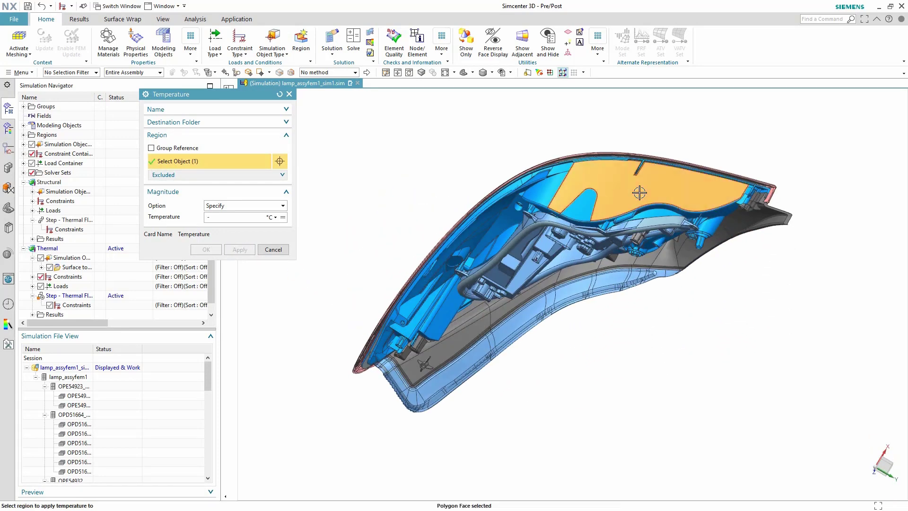
type("100")
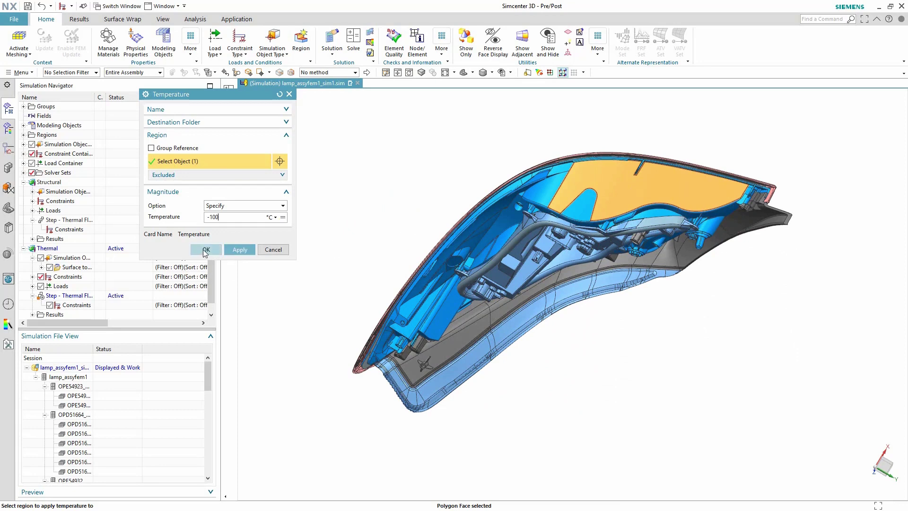
left_click(204, 250)
middle_click_drag(347, 211, 355, 243)
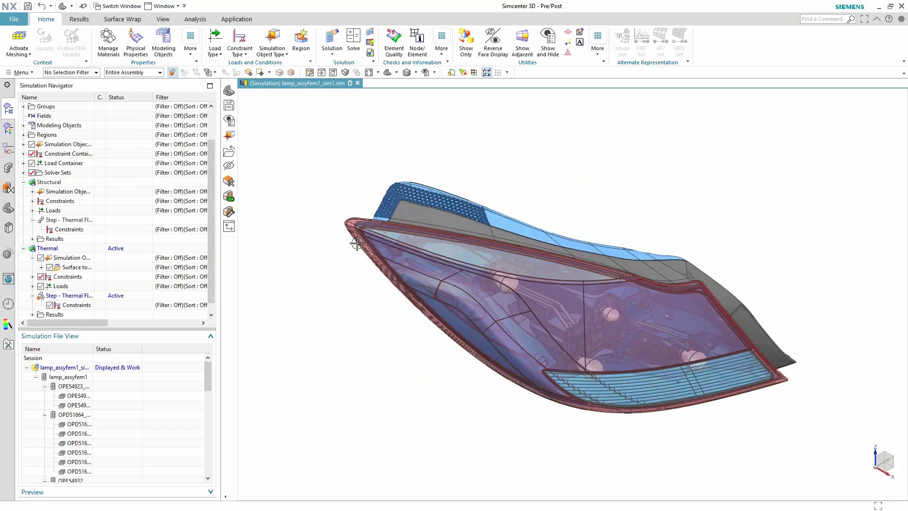
Remove the Fixed(1) and Fixed(2) constraints from the Thermal solution
left_click(41, 277)
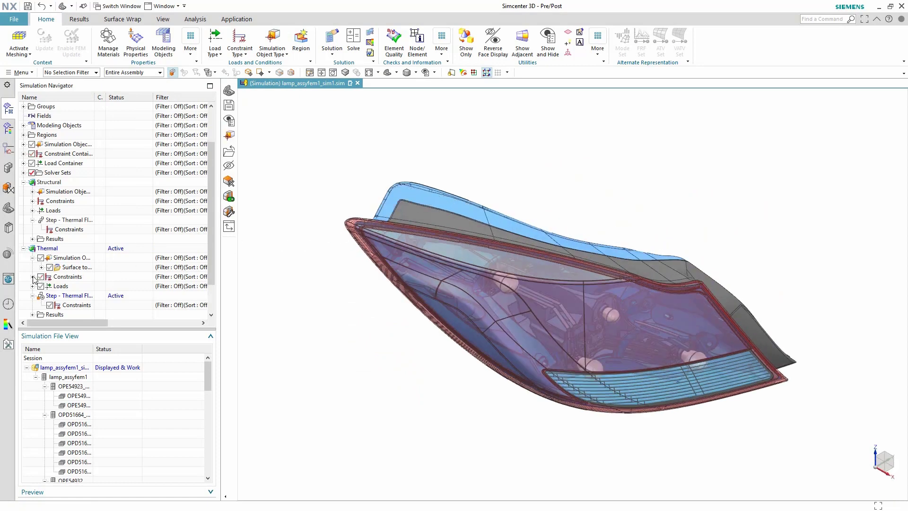
left_click(32, 276)
left_click(75, 295)
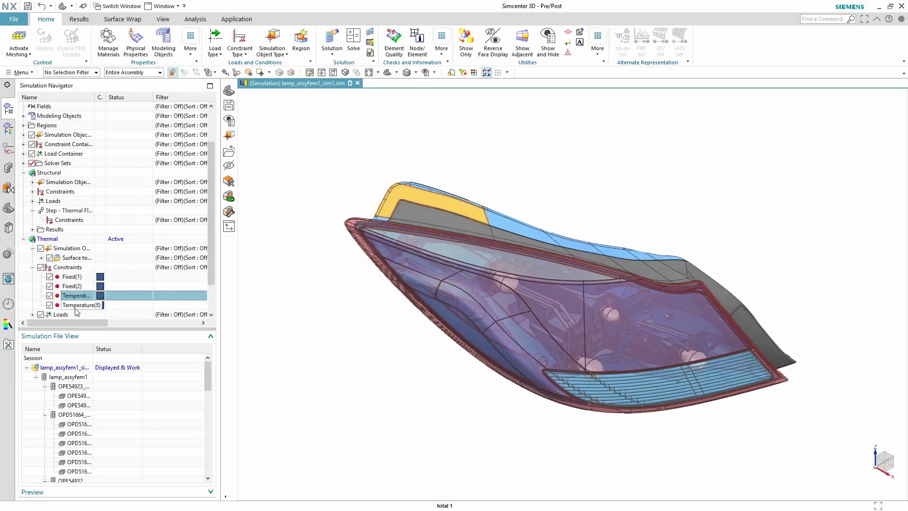
left_click(83, 279)
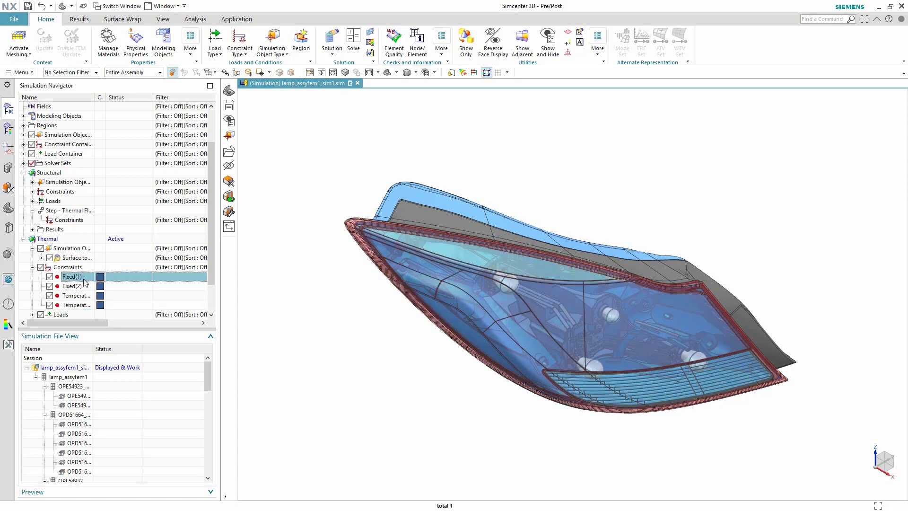
left_click(81, 283, "ctrl")
right_click(81, 284)
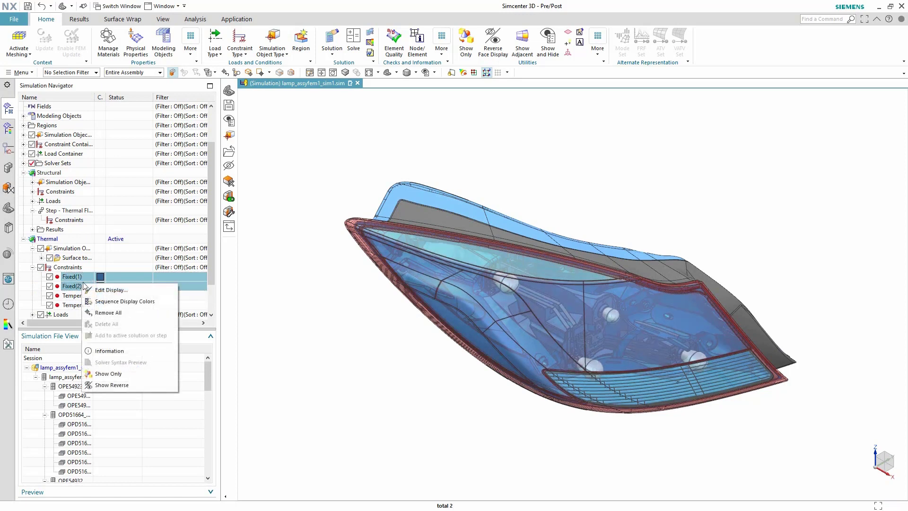
left_click(118, 313)
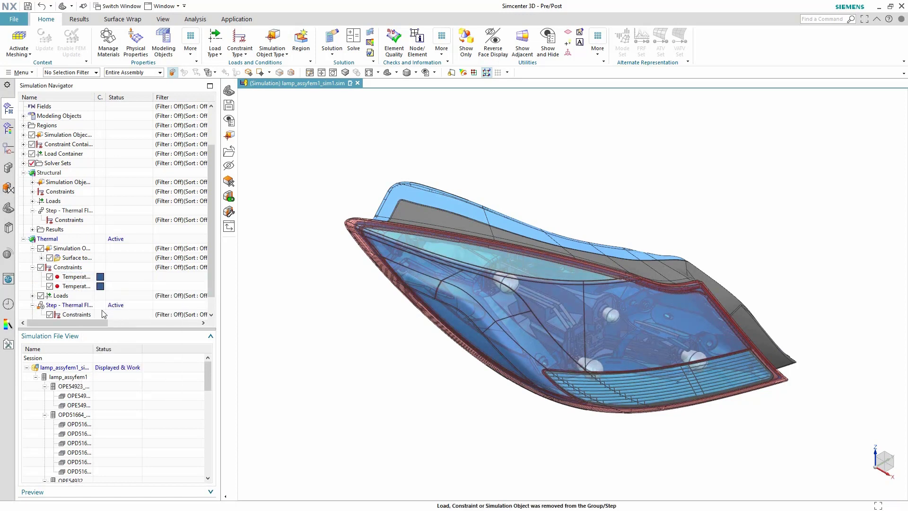
Remove the Force(1) load from the Thermal solution's loads
left_click(32, 296)
left_click(71, 297)
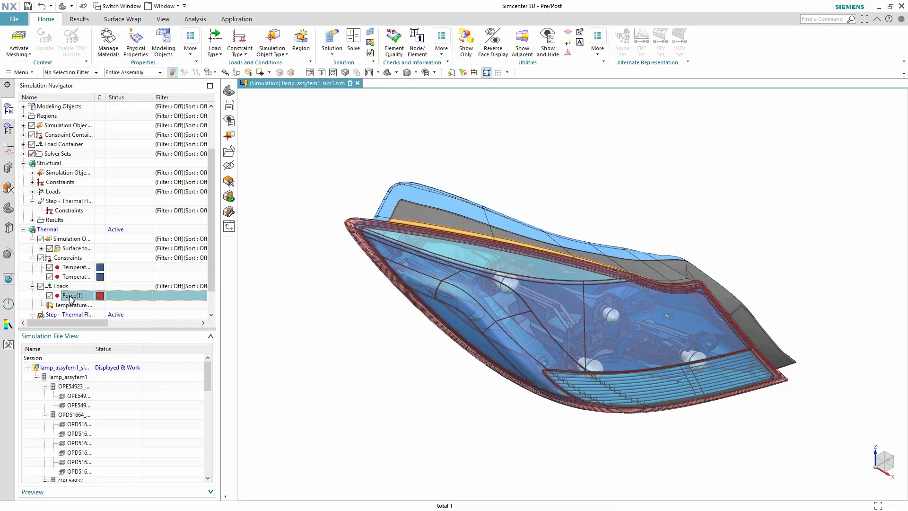
right_click(71, 298)
left_click(107, 340)
scroll(116, 301, "down", 1)
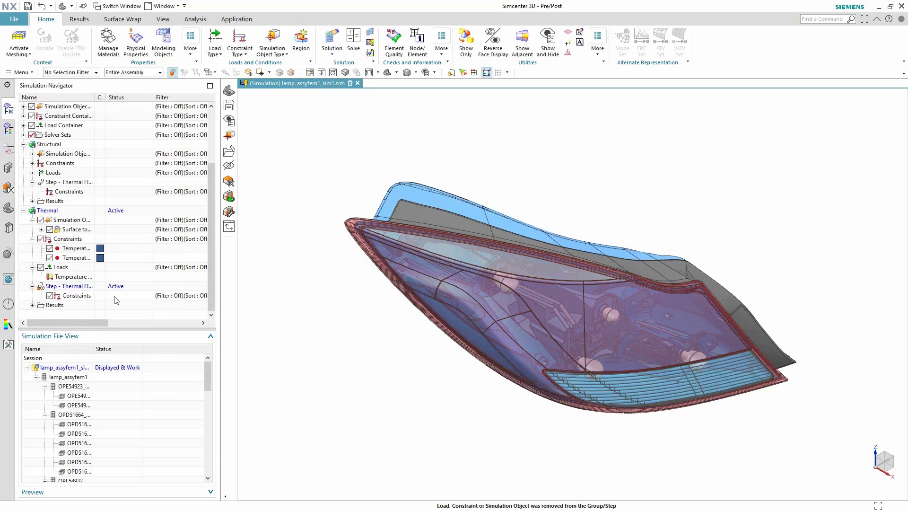
right_click(56, 212)
Clone the Thermal solution, rename the copy 'Thermal_flow', and enable flow solving
left_click(74, 252)
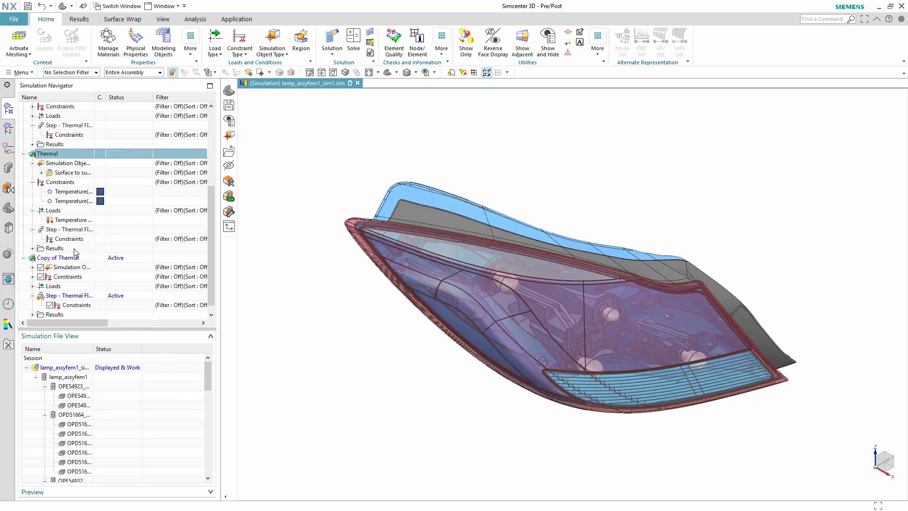
right_click(73, 261)
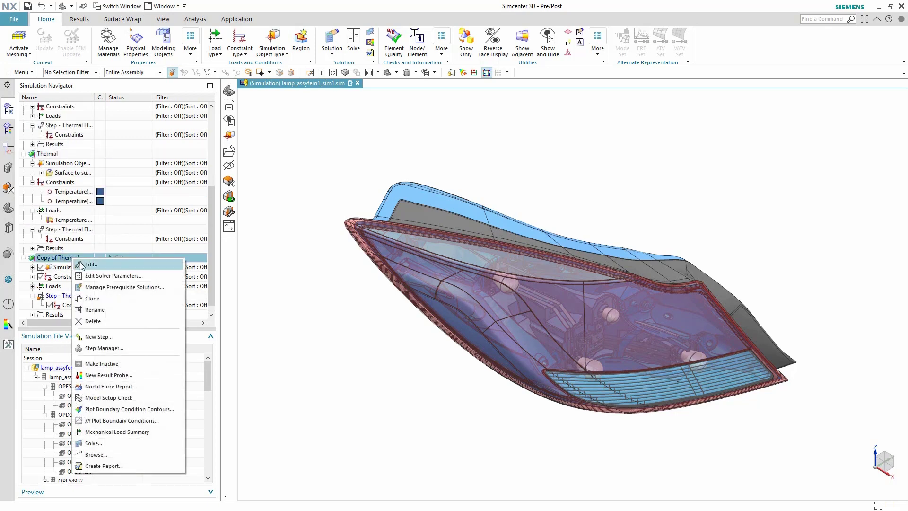
left_click(82, 265)
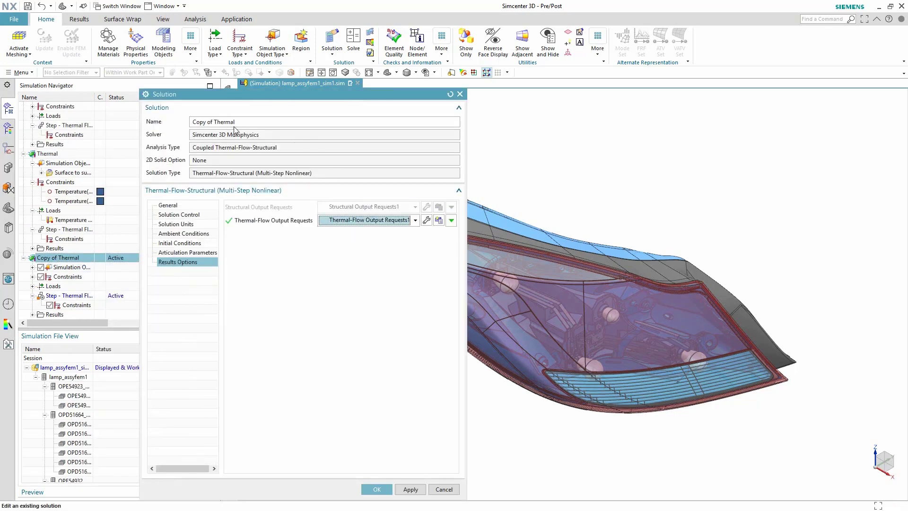
left_click_drag(237, 122, 190, 118)
type("T")
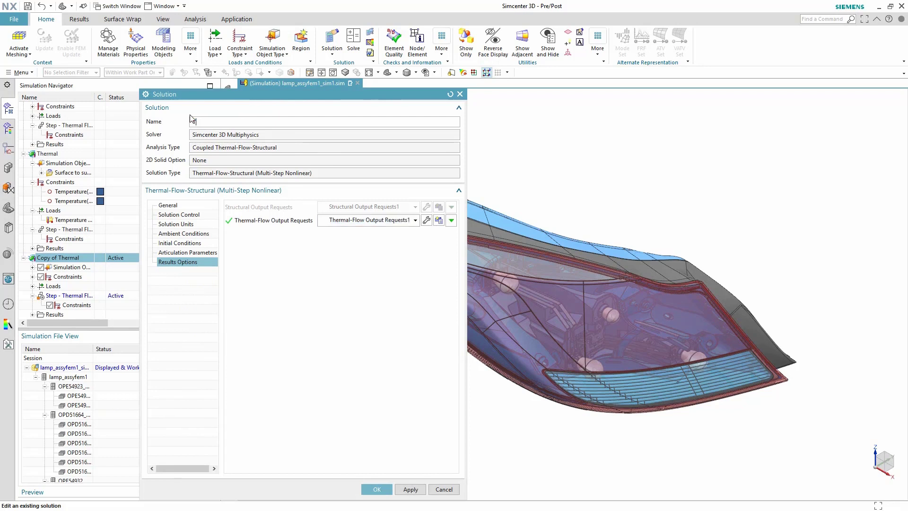
type("hermal_")
type("flow")
left_click(183, 204)
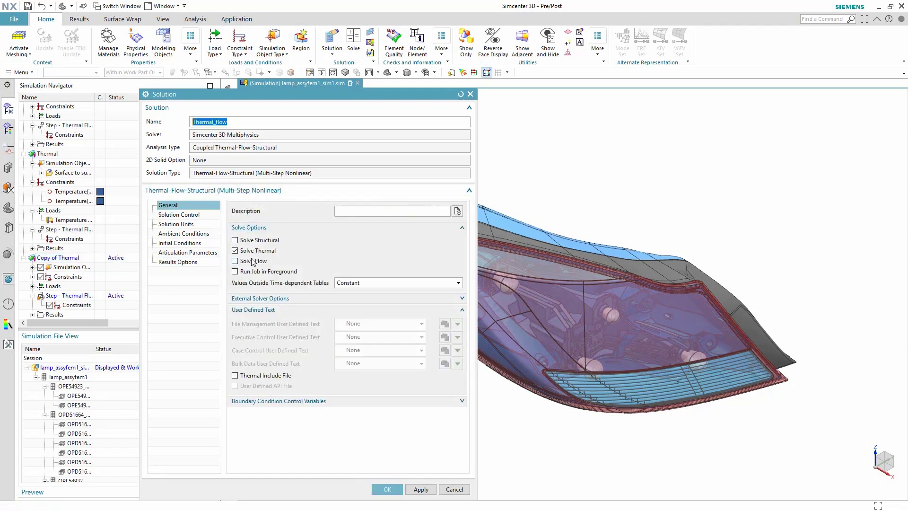
left_click(253, 262)
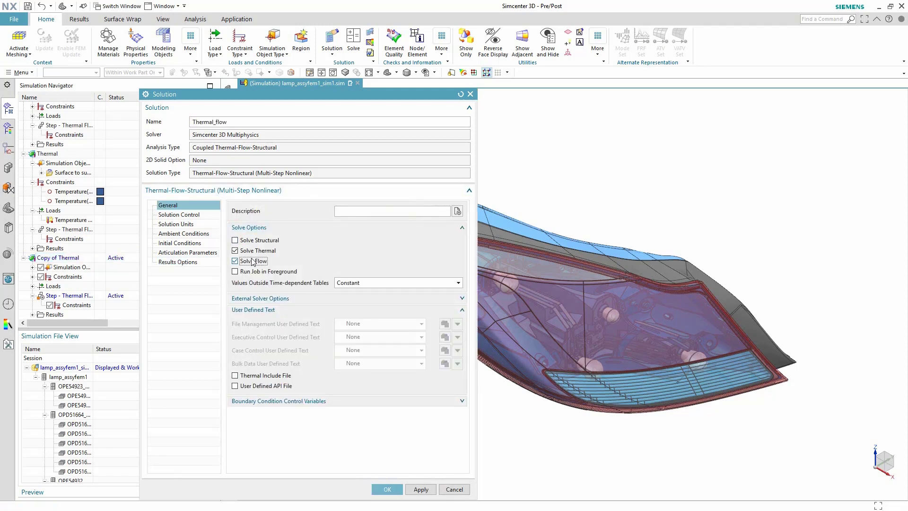
Enable buoyancy in the solution control and review the 3D Flow output requests, keeping them
left_click(187, 215)
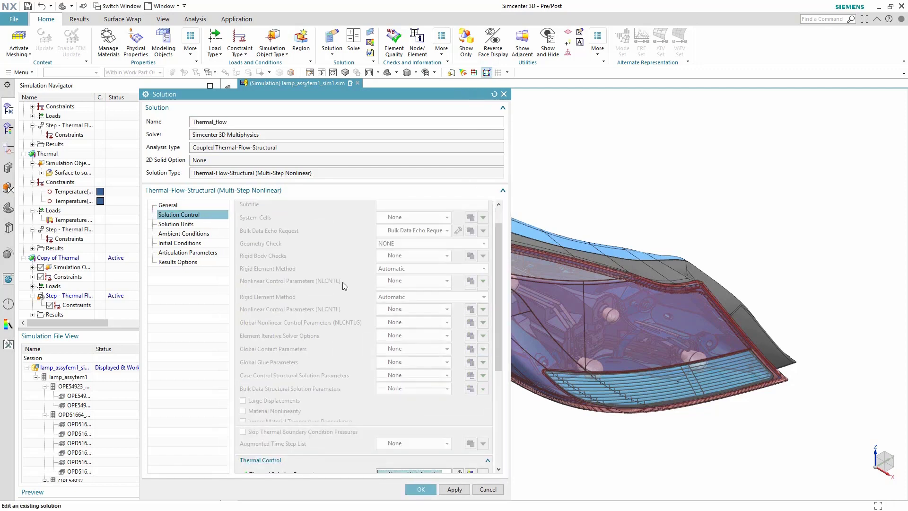
scroll(343, 282, "down", 5)
left_click(255, 389)
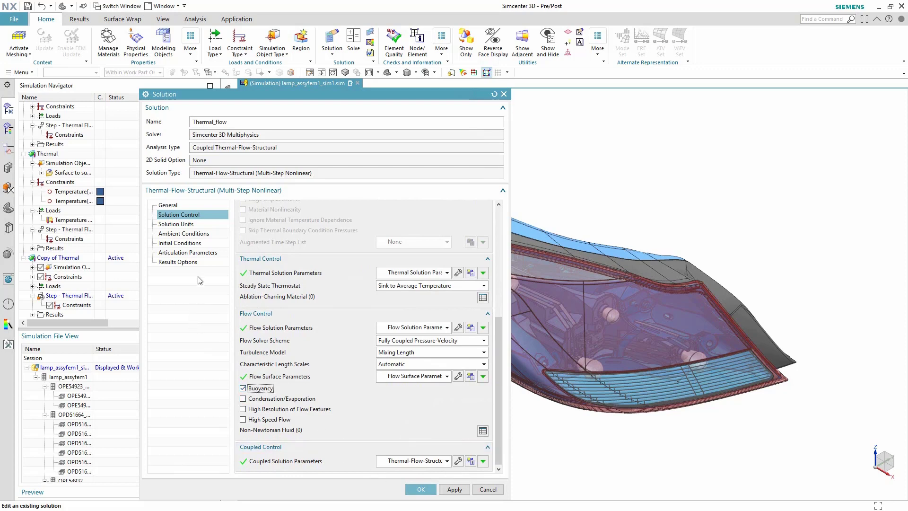
left_click(194, 262)
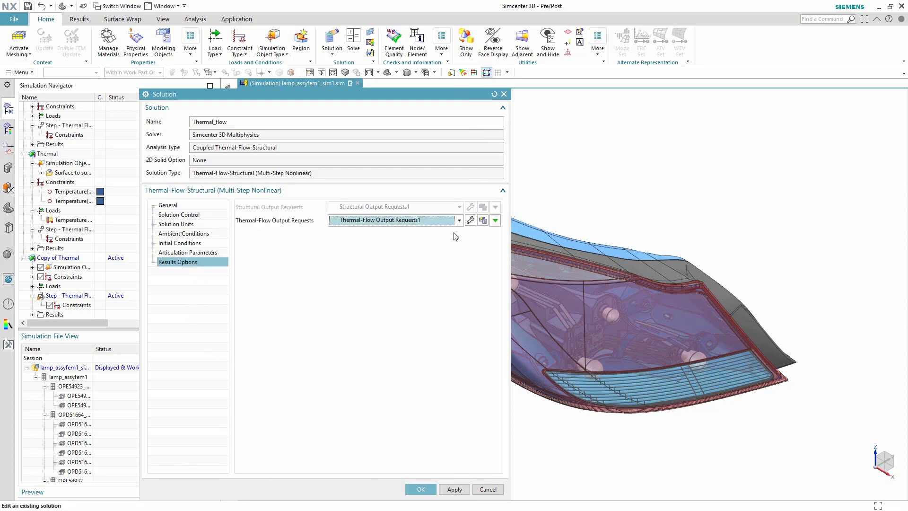
left_click(471, 220)
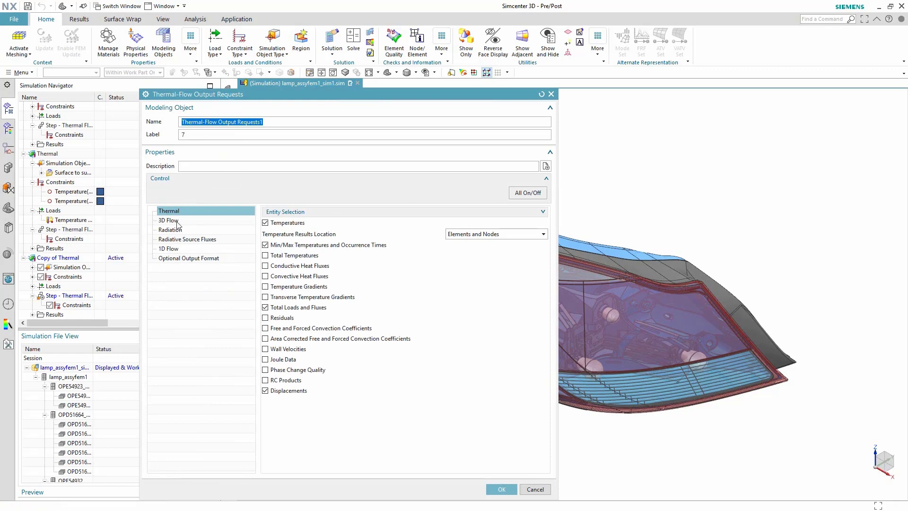
left_click(171, 221)
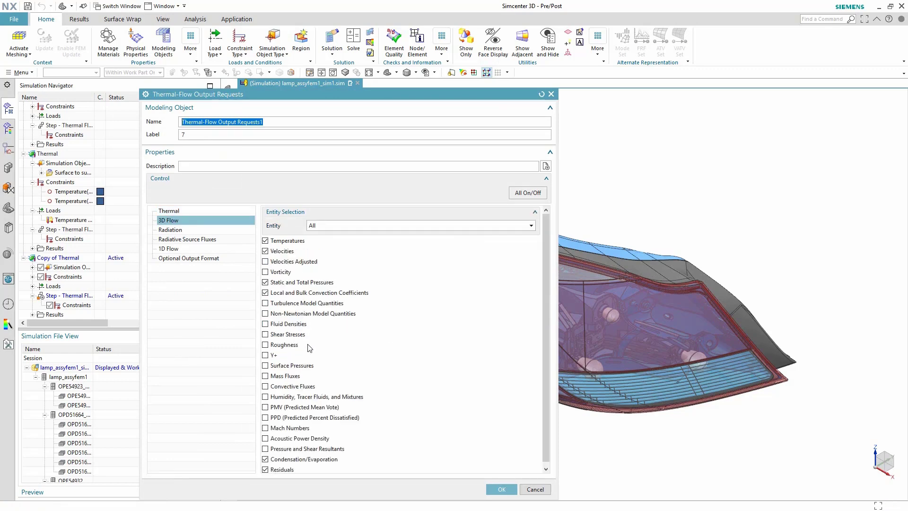
left_click(497, 490)
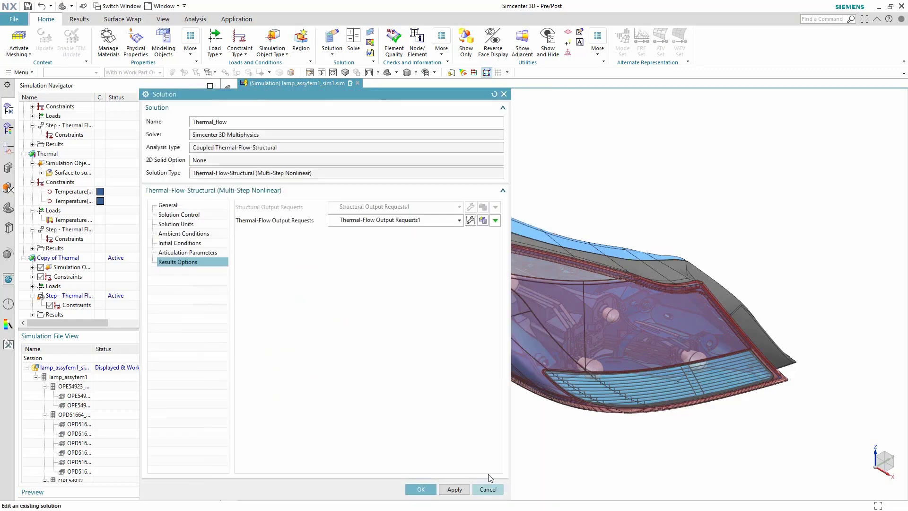
left_click(431, 491)
Accept the Thermal_flow solution settings so it appears in the simulation tree
left_click(430, 491)
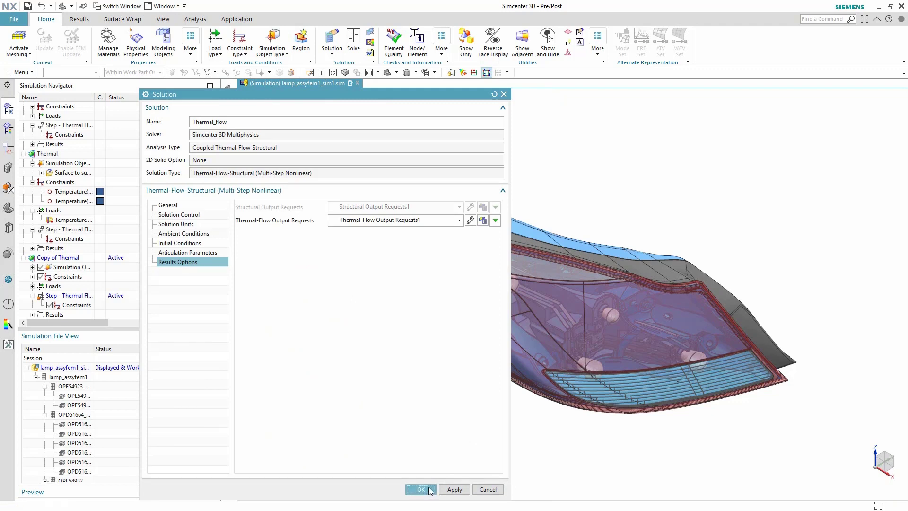